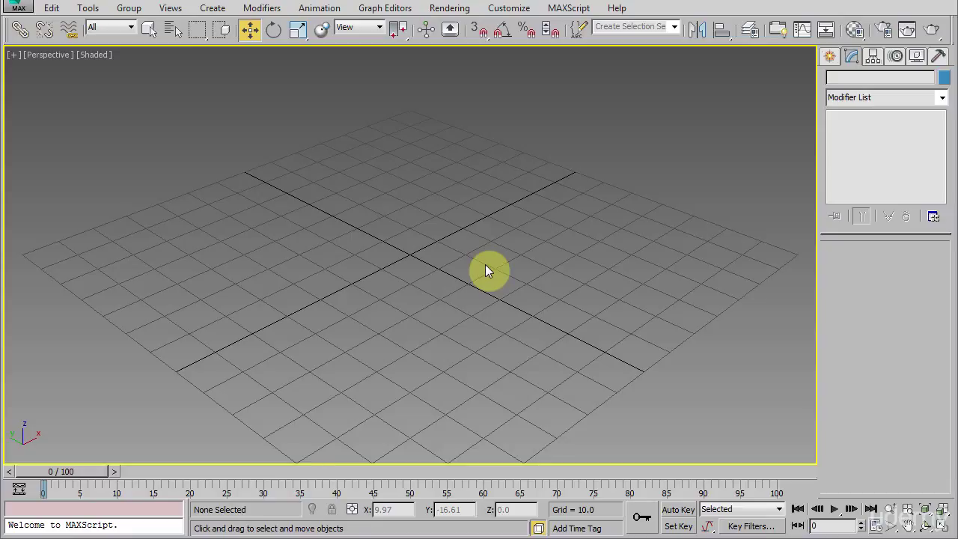
Step: Draw a circle spline with a radius of about 21.4 on the left half of the perspective grid
{"action": "middle_click_drag", "start_coordinate": [485, 264], "coordinate": [455, 270], "text": "alt"}
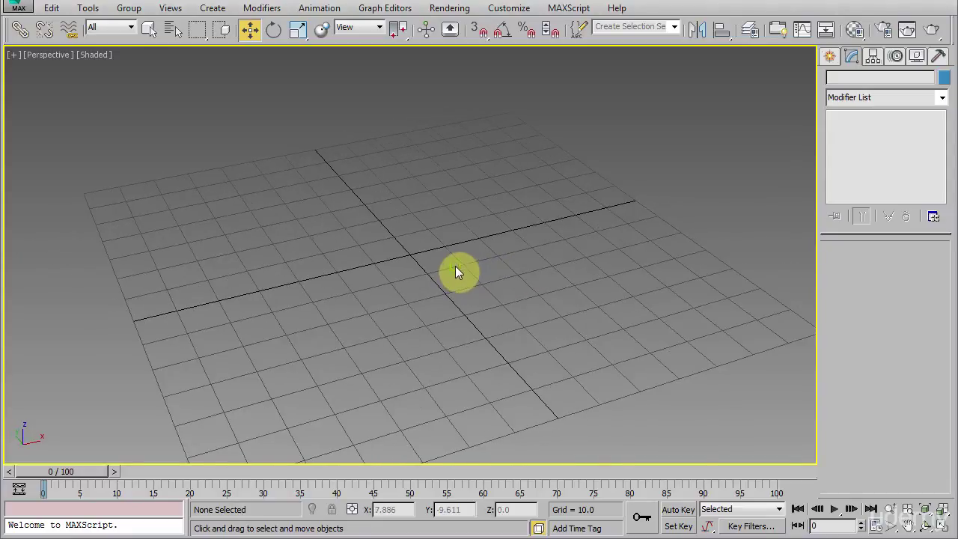
{"action": "left_click", "coordinate": [831, 58]}
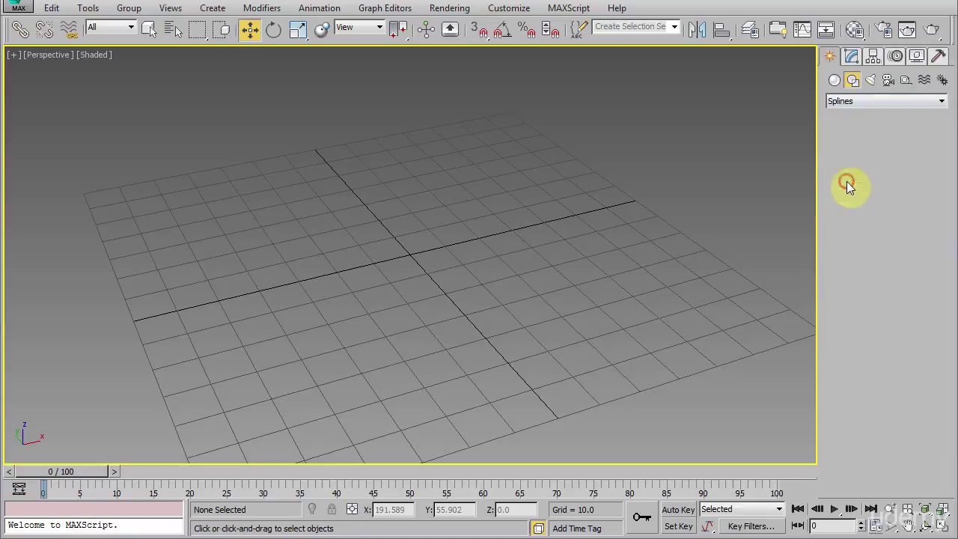
{"action": "left_click", "coordinate": [855, 179]}
{"action": "left_click_drag", "start_coordinate": [253, 267], "coordinate": [315, 301]}
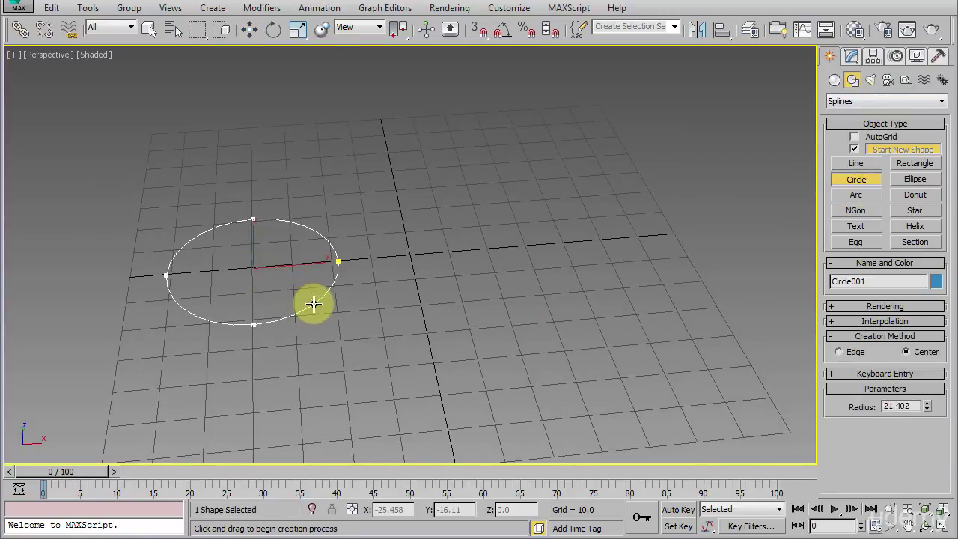
{"action": "right_click", "coordinate": [485, 258]}
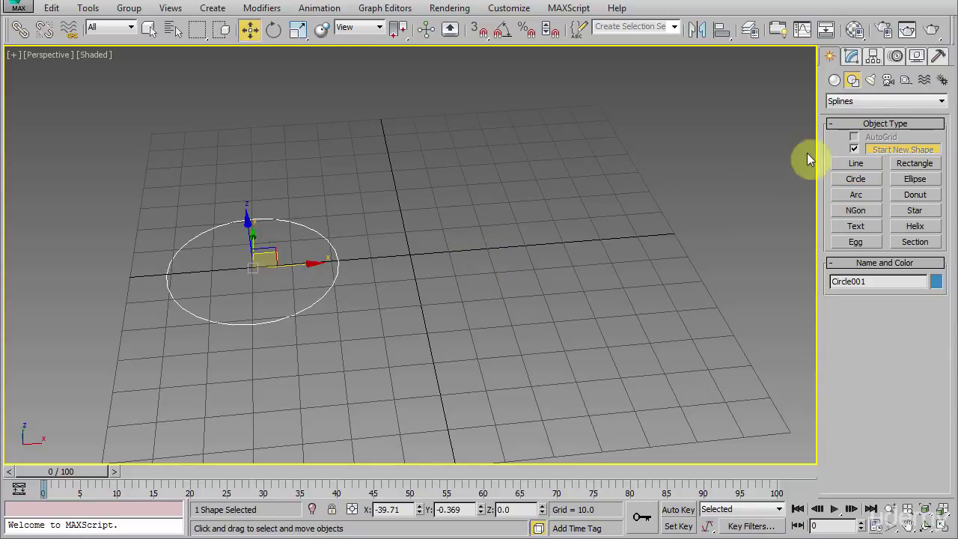
Step: Enlarge the circle's radius to about 26.1
{"action": "left_click", "coordinate": [853, 57]}
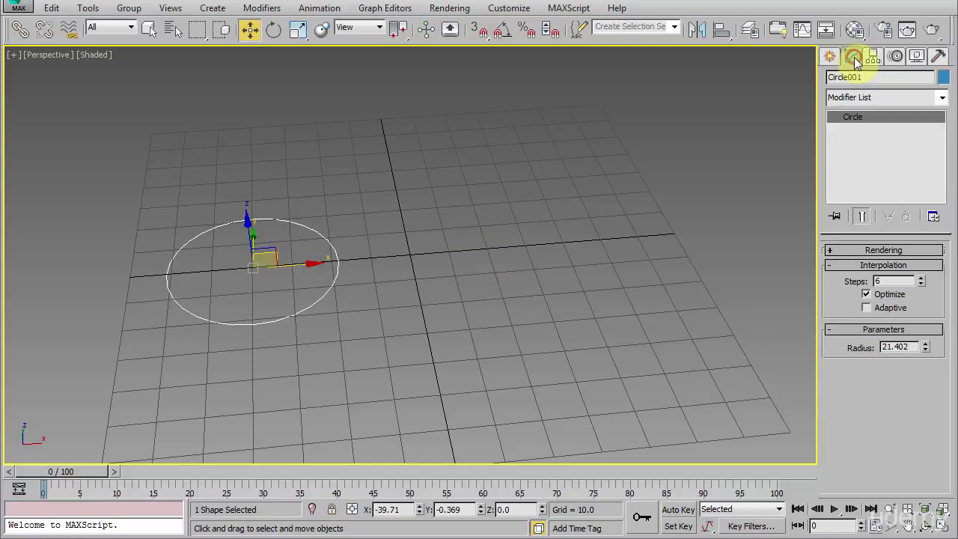
{"action": "left_click", "coordinate": [870, 266]}
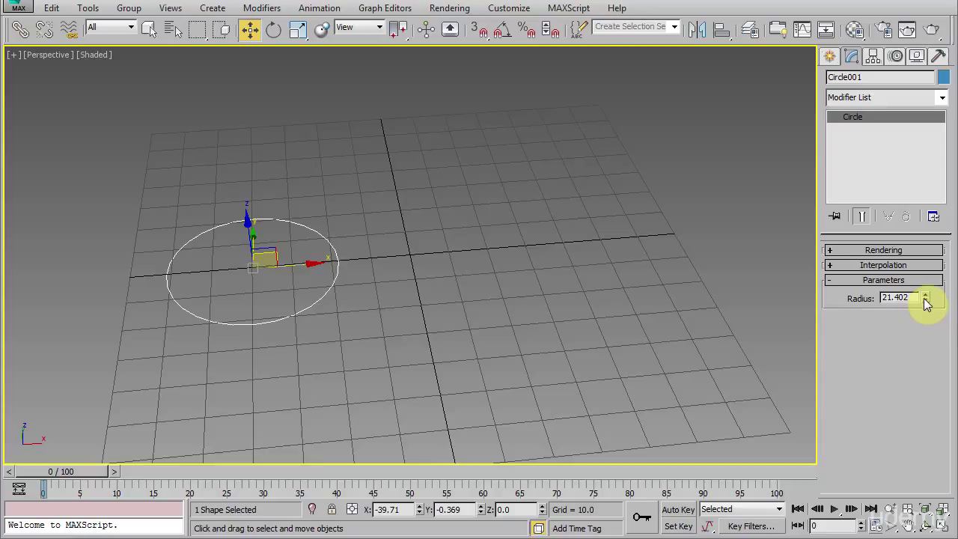
{"action": "mouse_move", "coordinate": [926, 297]}
{"action": "left_mouse_down"}
{"action": "mouse_move", "coordinate": [925, 265]}
{"action": "mouse_move", "coordinate": [924, 295]}
{"action": "mouse_move", "coordinate": [927, 279]}
{"action": "left_mouse_up"}
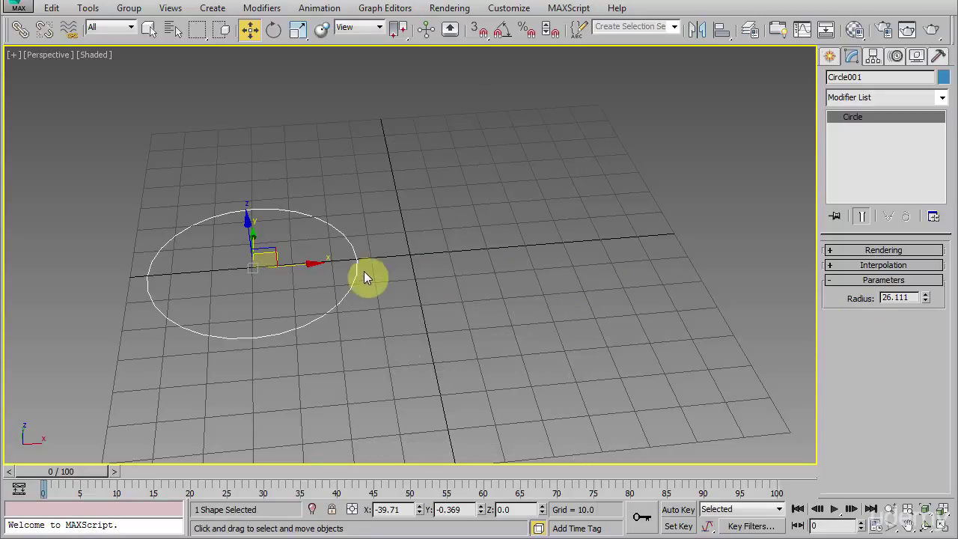
Step: Convert the circle to an editable spline and go through its vertex, segment and spline sub-object levels
{"action": "right_click", "coordinate": [342, 261]}
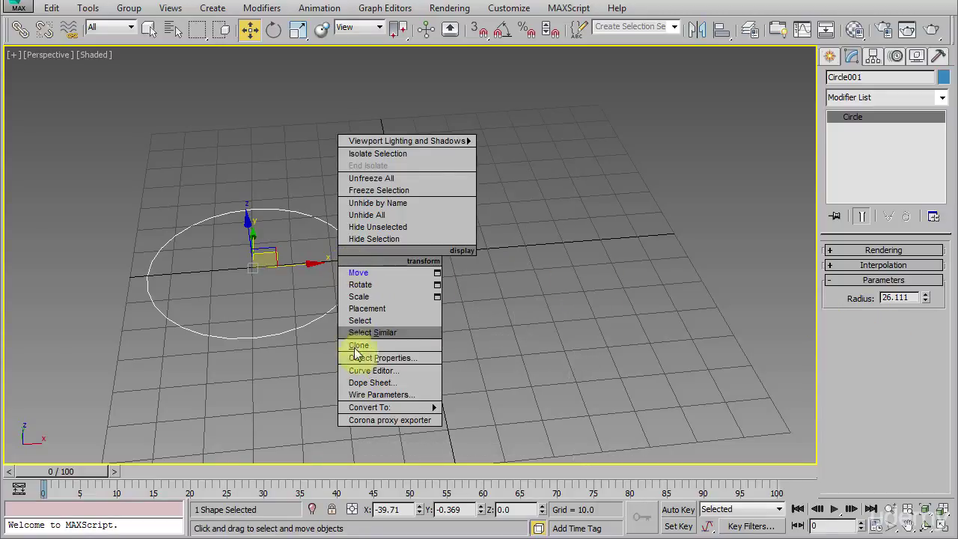
{"action": "mouse_move", "coordinate": [367, 411]}
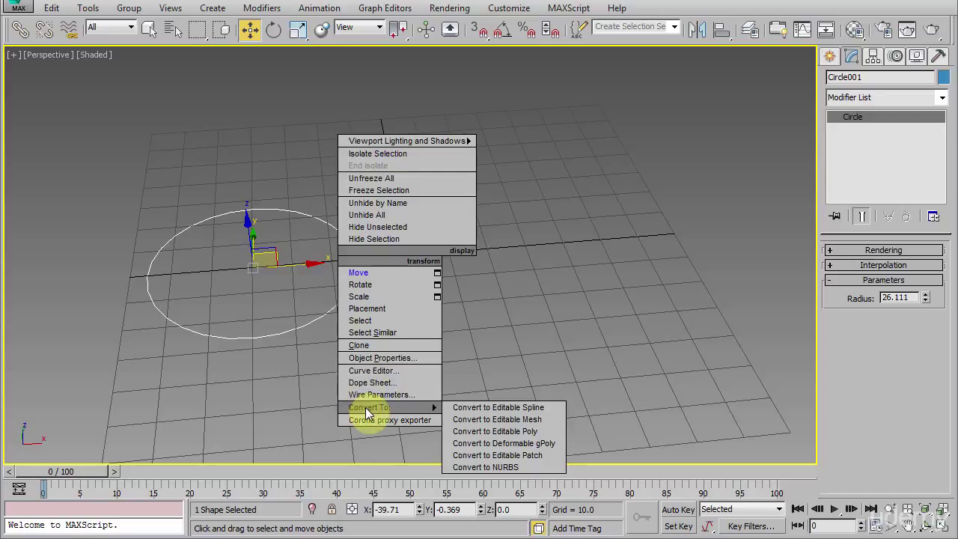
{"action": "left_click", "coordinate": [520, 410]}
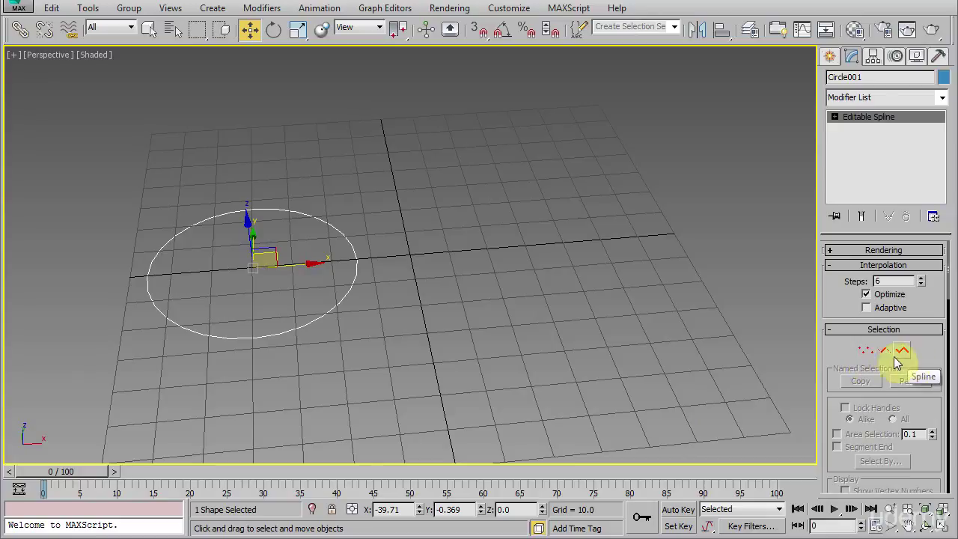
{"action": "left_click", "coordinate": [866, 351]}
{"action": "left_click", "coordinate": [884, 352]}
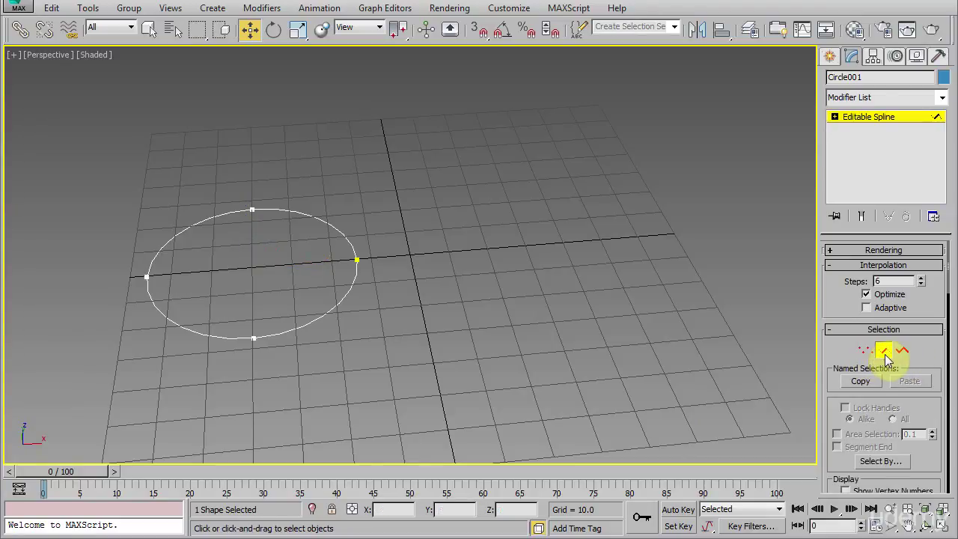
{"action": "left_click", "coordinate": [903, 351]}
{"action": "left_click", "coordinate": [866, 353]}
{"action": "left_click", "coordinate": [867, 353]}
Step: Draw a rectangle spline beside the circle on the right half of the grid
{"action": "left_click", "coordinate": [836, 63]}
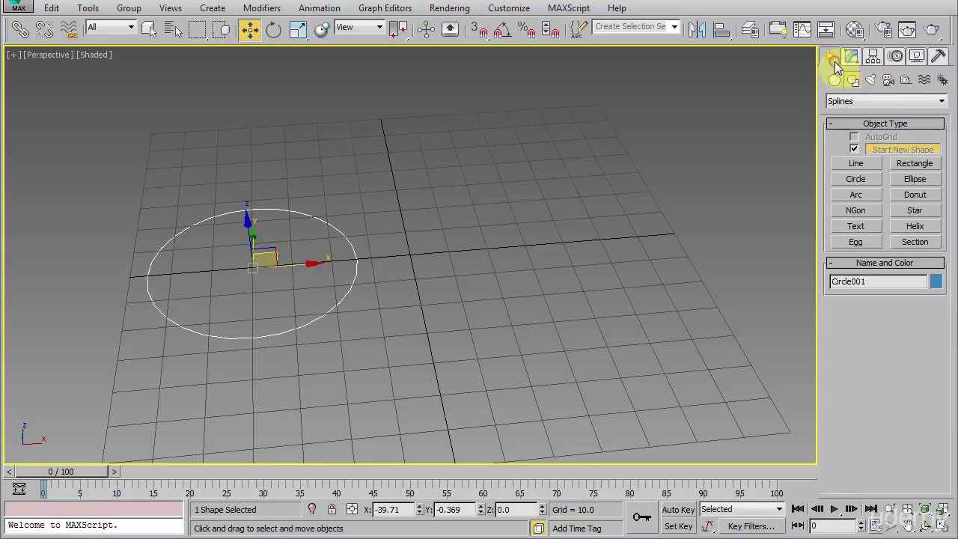
{"action": "left_click", "coordinate": [915, 163]}
{"action": "left_click_drag", "start_coordinate": [442, 215], "coordinate": [631, 296]}
{"action": "right_click", "coordinate": [668, 258]}
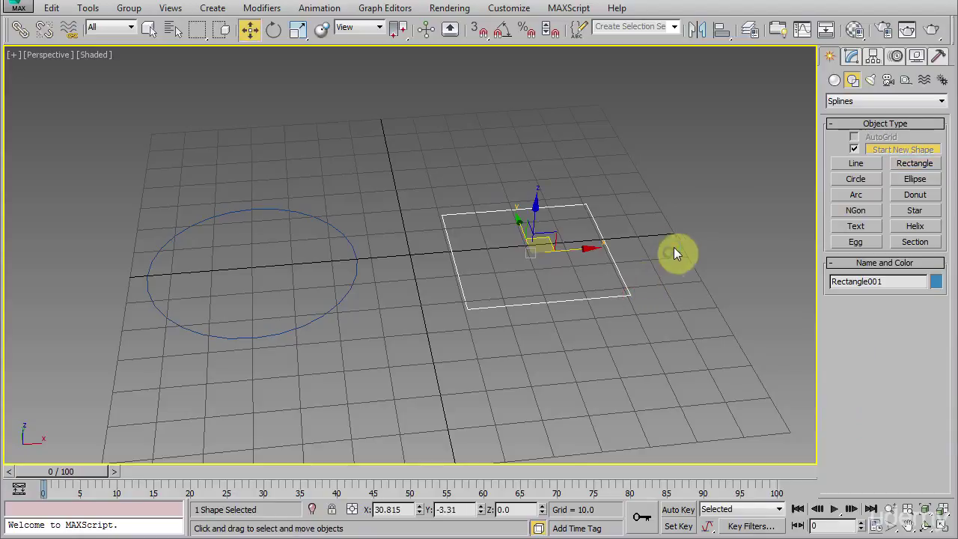
Step: Adjust the rectangle to about 40.8 long and 43.7 wide and round its corners with a radius of 4.85
{"action": "left_click", "coordinate": [851, 57]}
{"action": "left_click_drag", "start_coordinate": [934, 305], "coordinate": [926, 323]}
{"action": "left_click_drag", "start_coordinate": [919, 217], "coordinate": [903, 89]}
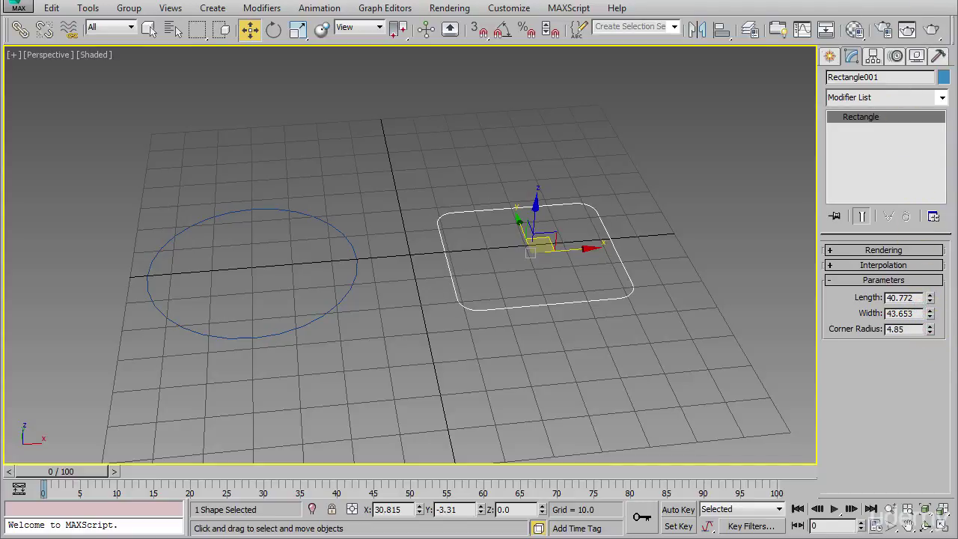
Step: Convert the rounded rectangle to an editable spline and go through its vertex, segment and spline sub-object levels
{"action": "right_click", "coordinate": [545, 252]}
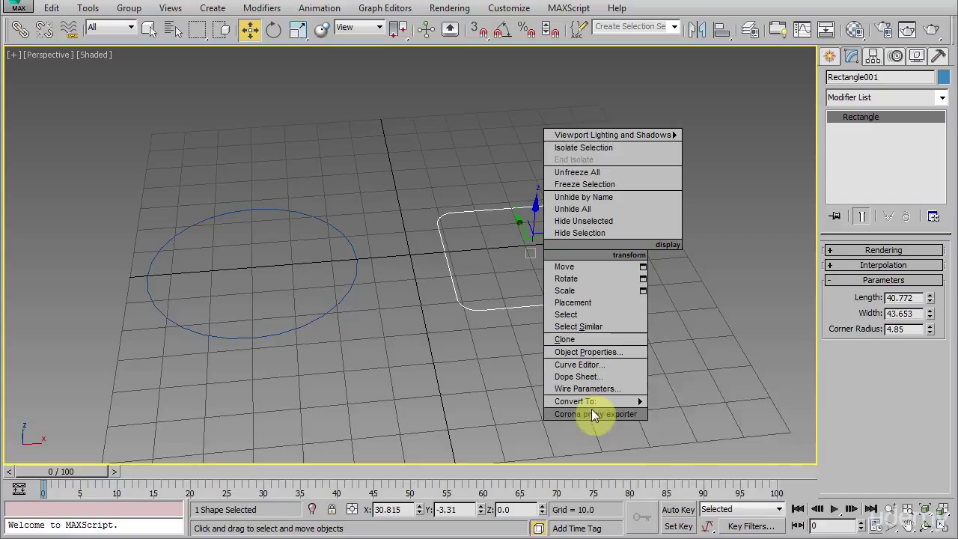
{"action": "mouse_move", "coordinate": [637, 401]}
{"action": "left_click", "coordinate": [701, 399]}
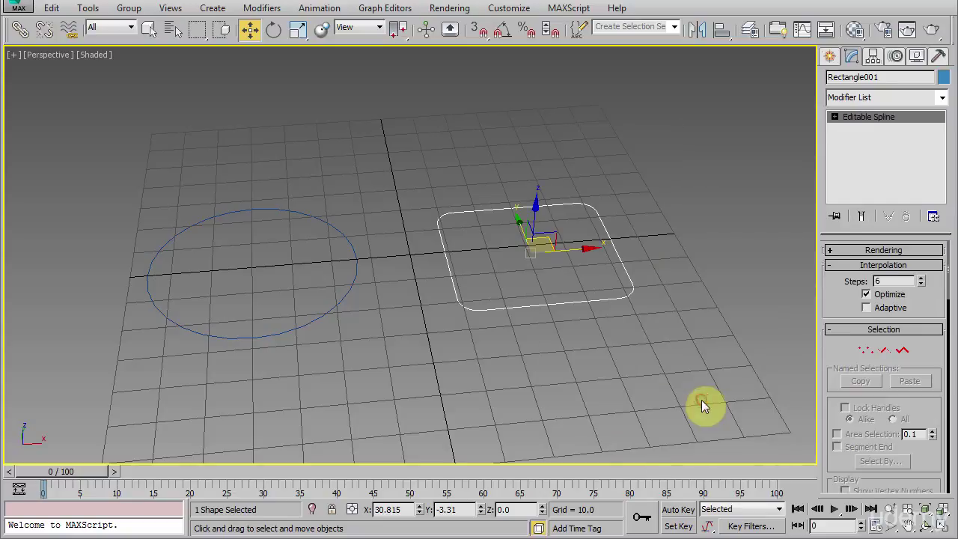
{"action": "left_click", "coordinate": [864, 350]}
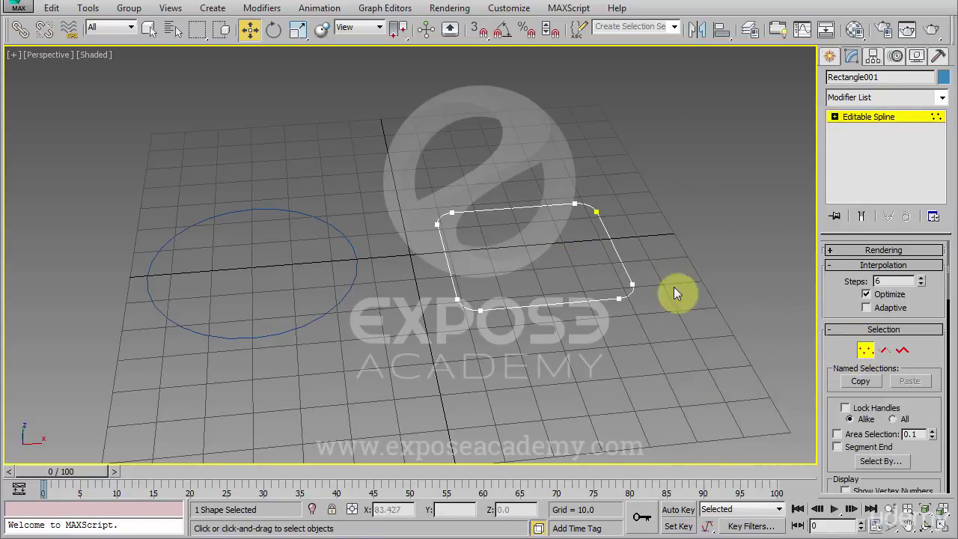
{"action": "left_click", "coordinate": [886, 350]}
{"action": "left_click", "coordinate": [902, 351]}
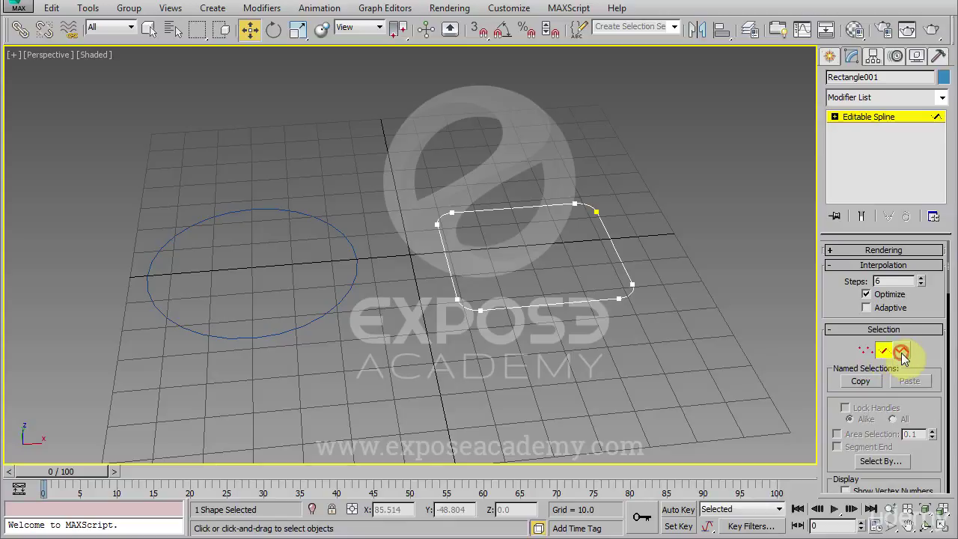
{"action": "left_click", "coordinate": [902, 351]}
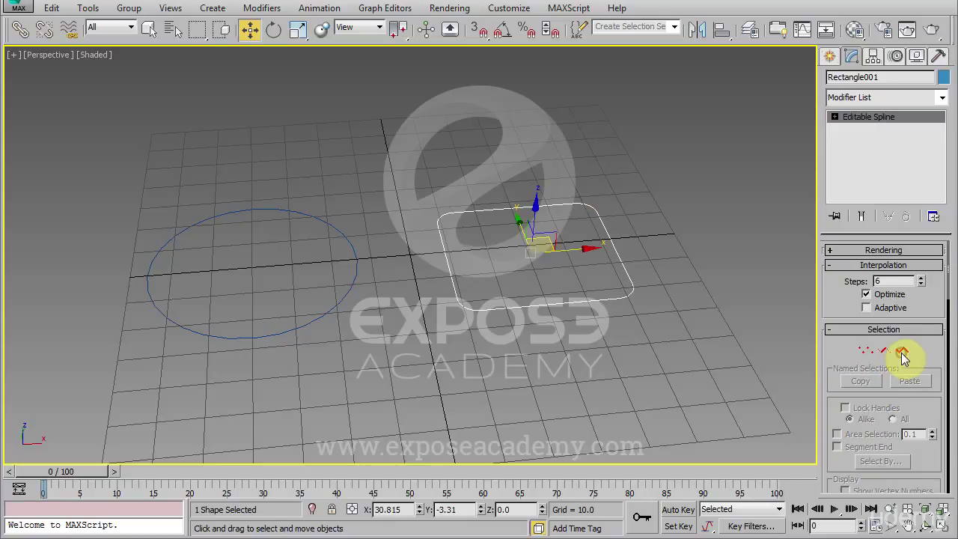
Step: Draw an open six-point line along the front of the grid, zigzagging through corner points and ending in a U-shaped Bezier curve
{"action": "left_click", "coordinate": [829, 57]}
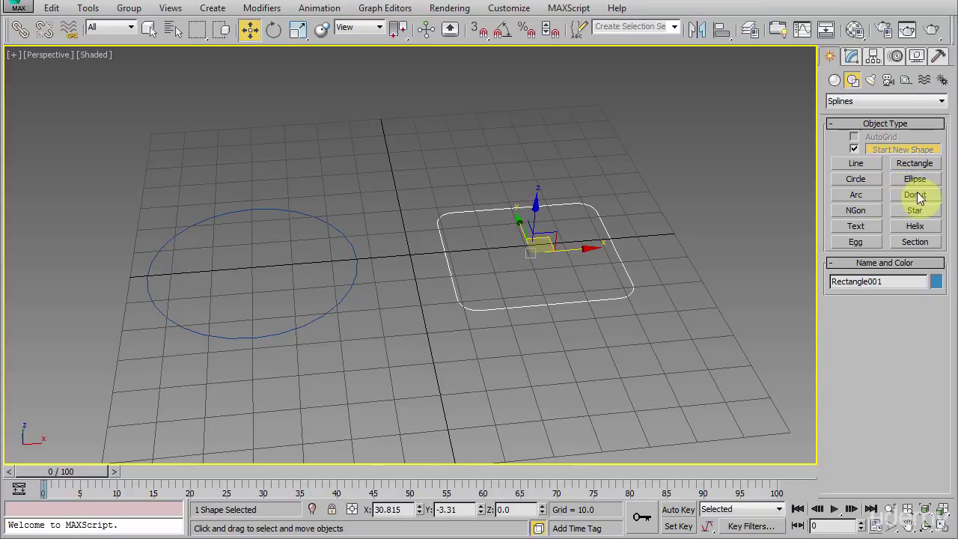
{"action": "scroll", "coordinate": [638, 359], "scroll_direction": "down", "scroll_amount": 5}
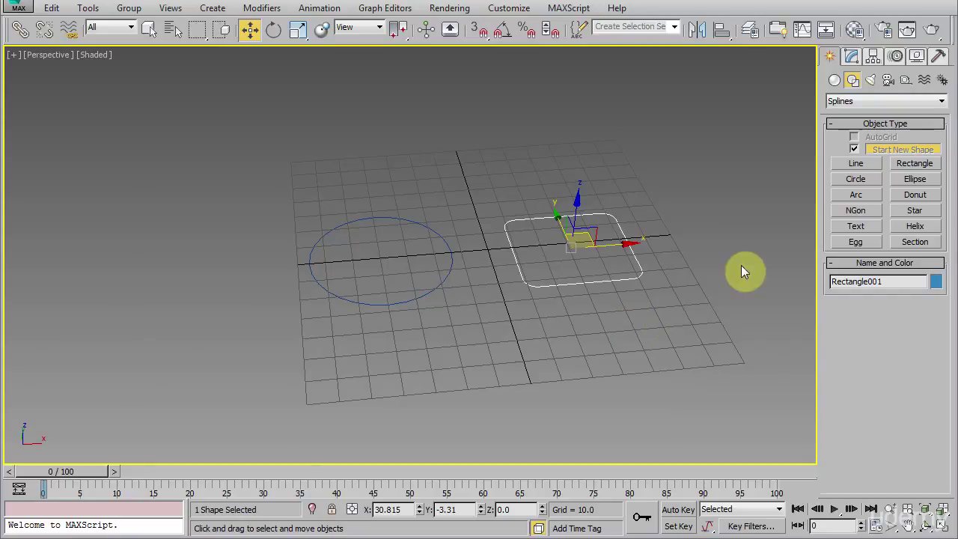
{"action": "left_click", "coordinate": [856, 165]}
{"action": "left_click", "coordinate": [351, 405]}
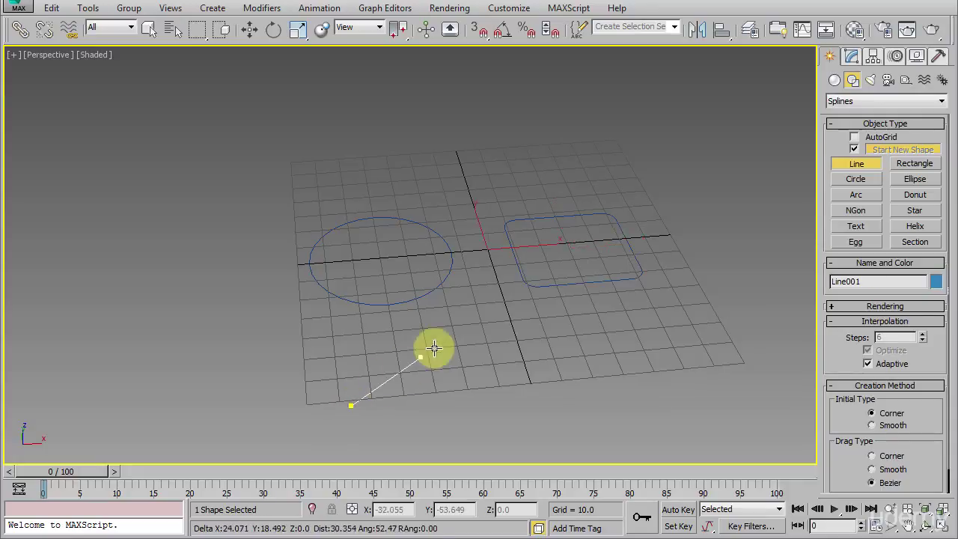
{"action": "left_click", "coordinate": [454, 332]}
{"action": "left_click", "coordinate": [468, 430]}
{"action": "left_click", "coordinate": [538, 337]}
{"action": "left_click_drag", "start_coordinate": [609, 430], "coordinate": [666, 430]}
{"action": "left_click", "coordinate": [689, 353]}
{"action": "right_click", "coordinate": [742, 327]}
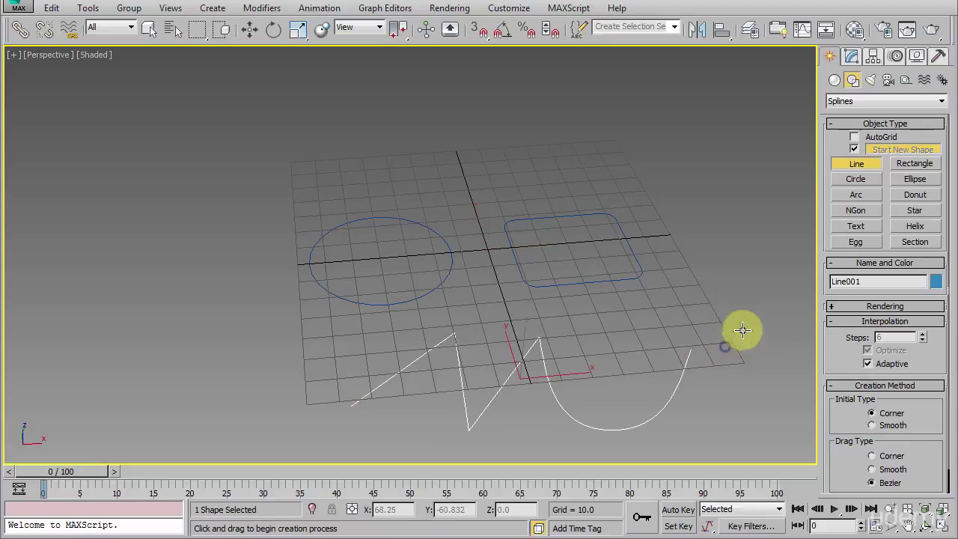
Step: Examine the vertex, segment and spline sub-object levels that the line offers without any conversion
{"action": "left_click", "coordinate": [851, 57]}
{"action": "left_click", "coordinate": [846, 250]}
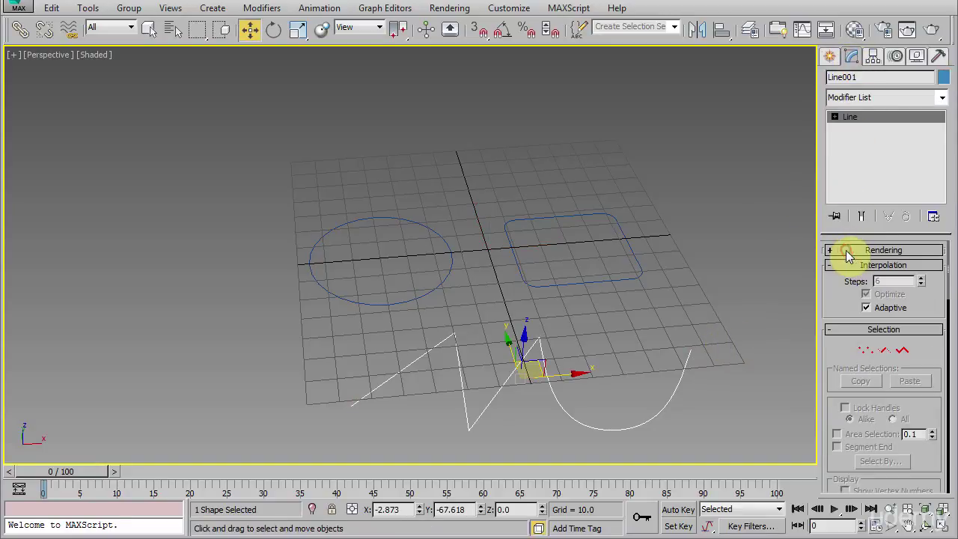
{"action": "left_click", "coordinate": [847, 266]}
{"action": "left_click", "coordinate": [865, 301]}
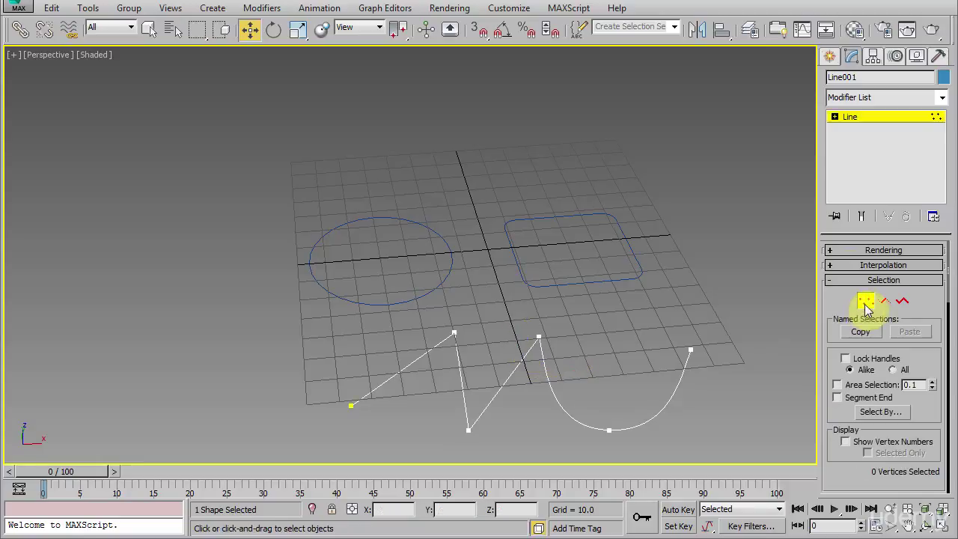
{"action": "left_click", "coordinate": [885, 303]}
{"action": "left_click", "coordinate": [901, 303]}
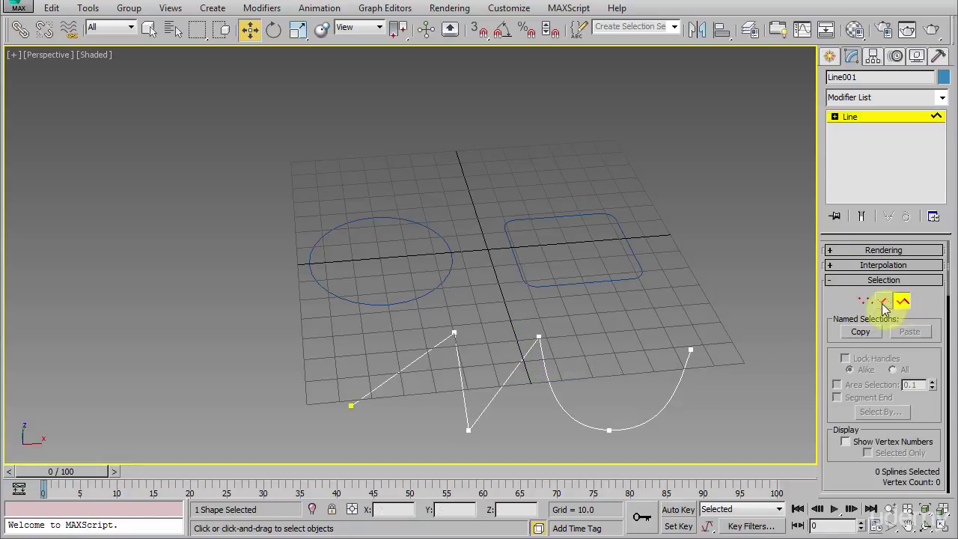
{"action": "left_click", "coordinate": [865, 302]}
{"action": "left_click", "coordinate": [865, 302]}
Step: Frame the zigzag line closer and widen the command panel to two columns
{"action": "middle_click_drag", "start_coordinate": [602, 366], "coordinate": [585, 336]}
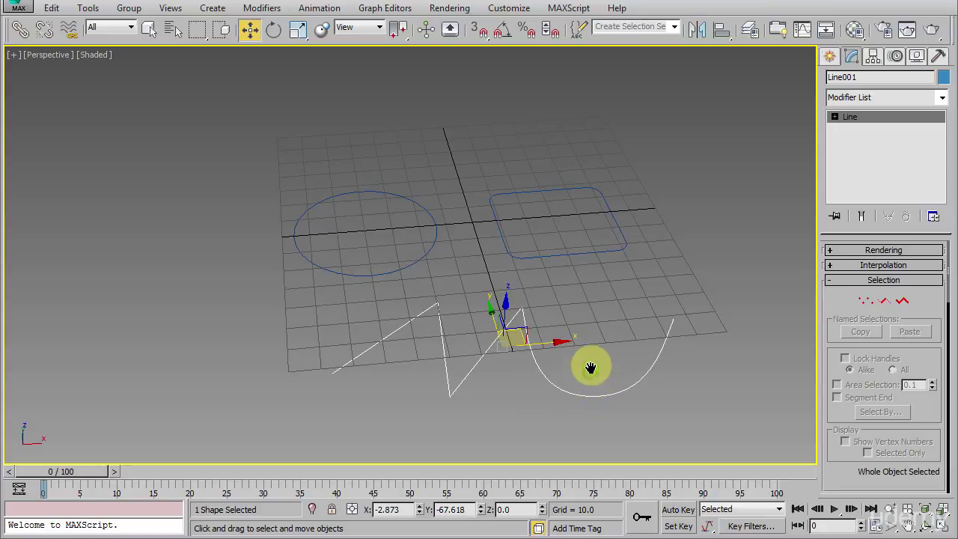
{"action": "scroll", "coordinate": [588, 367], "scroll_direction": "up", "scroll_amount": 5}
{"action": "middle_click_drag", "start_coordinate": [560, 336], "coordinate": [524, 349]}
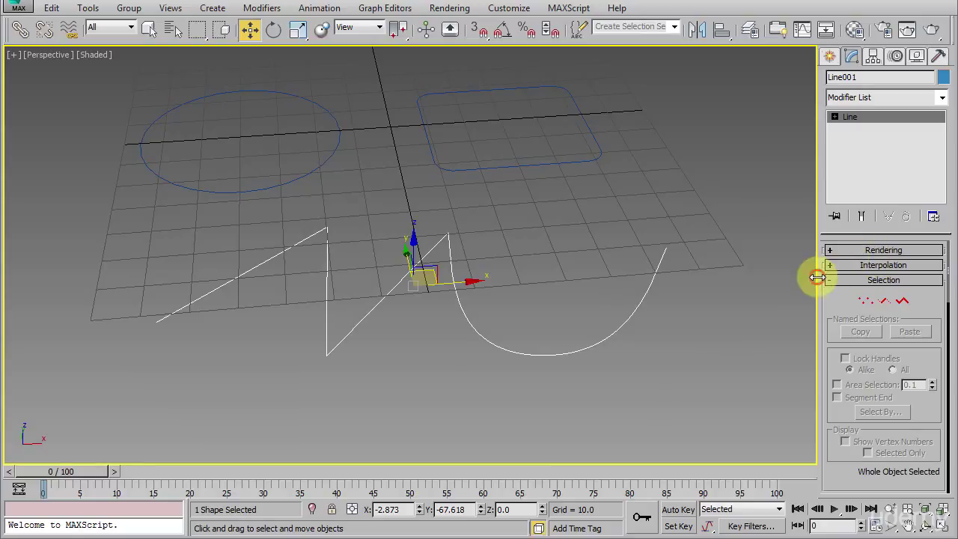
{"action": "left_click_drag", "start_coordinate": [817, 278], "coordinate": [733, 292]}
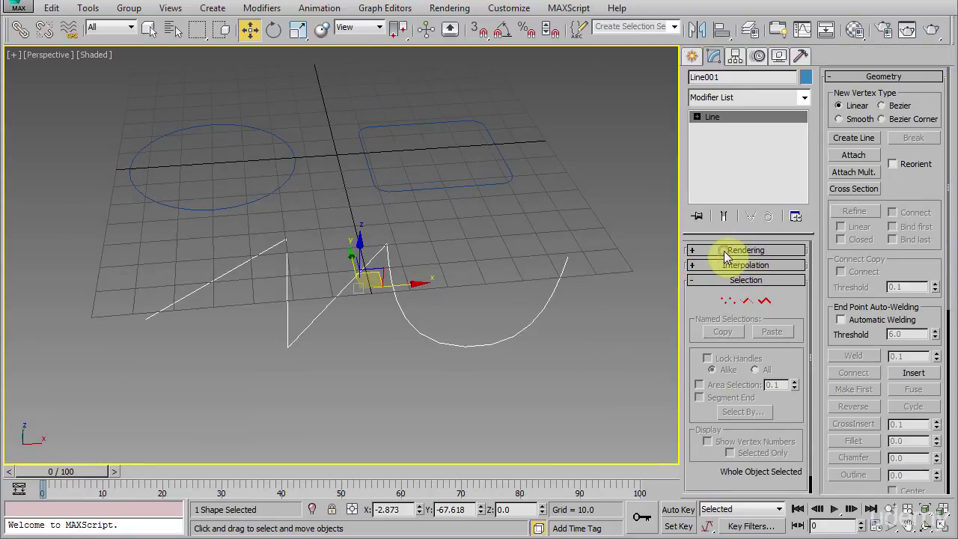
Step: Enable the line's thickness in both the renderer and the viewport
{"action": "left_click", "coordinate": [724, 257]}
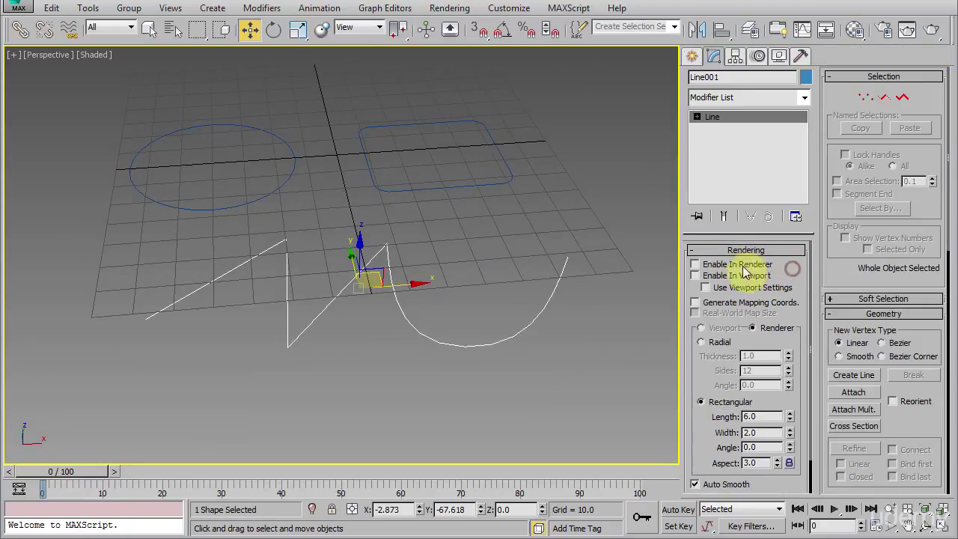
{"action": "left_click", "coordinate": [696, 264]}
{"action": "left_click", "coordinate": [696, 276]}
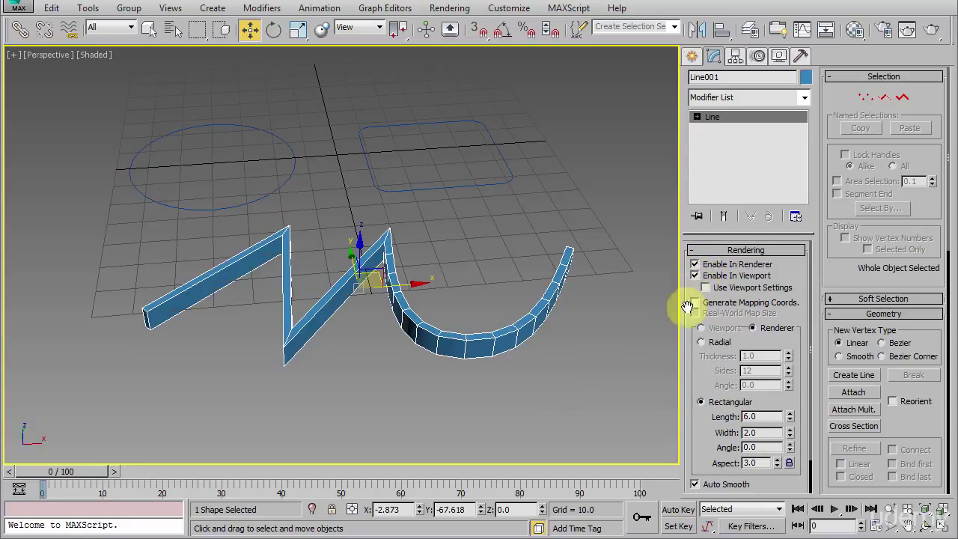
Step: Give the line a radial cross-section with a thickness of 5.74
{"action": "mouse_move", "coordinate": [684, 348]}
{"action": "left_mouse_down"}
{"action": "mouse_move", "coordinate": [690, 319]}
{"action": "mouse_move", "coordinate": [690, 346]}
{"action": "left_mouse_up"}
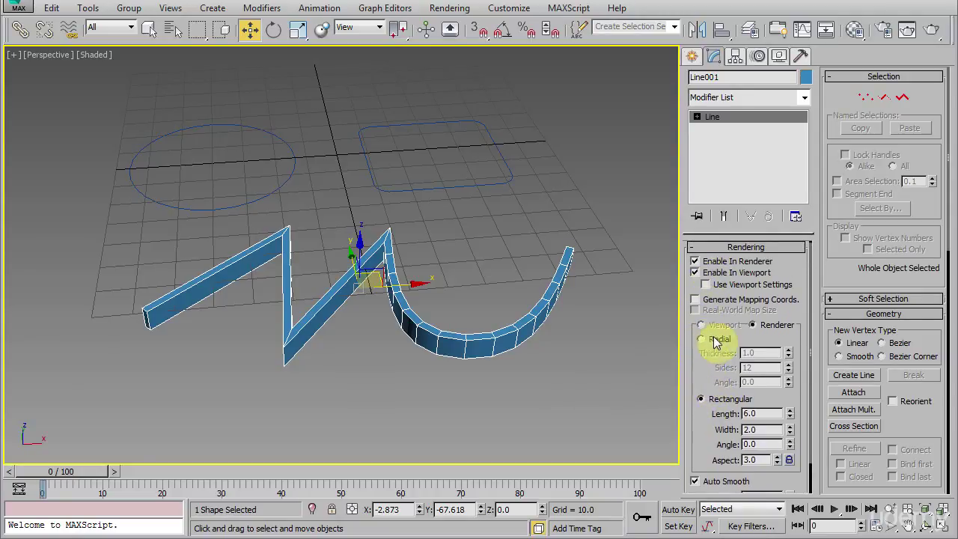
{"action": "left_click", "coordinate": [708, 340]}
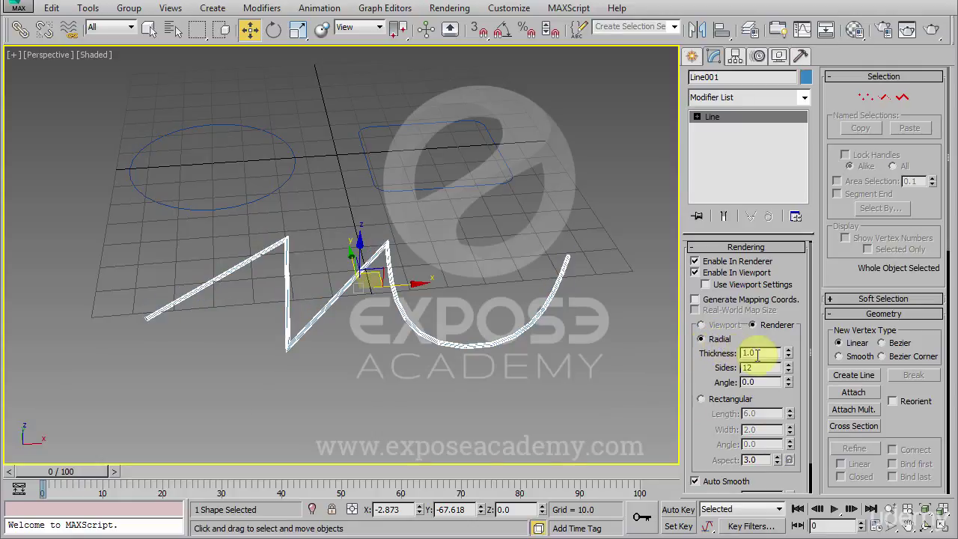
{"action": "left_click_drag", "start_coordinate": [788, 358], "coordinate": [707, 12]}
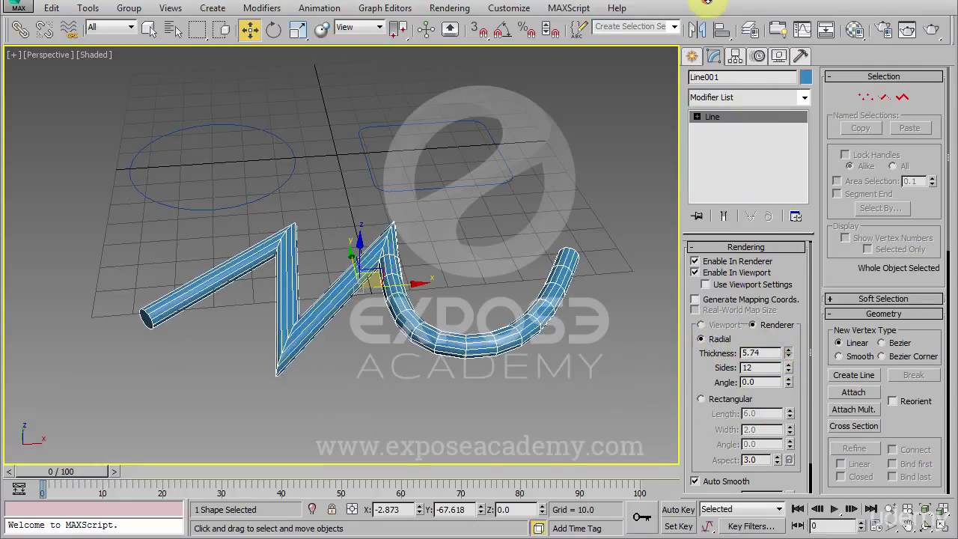
Step: Try a rectangular cross-section with a length of 14.58 on the line, and a radial one with thickness 8.61 and angle 0.92
{"action": "left_click", "coordinate": [701, 399]}
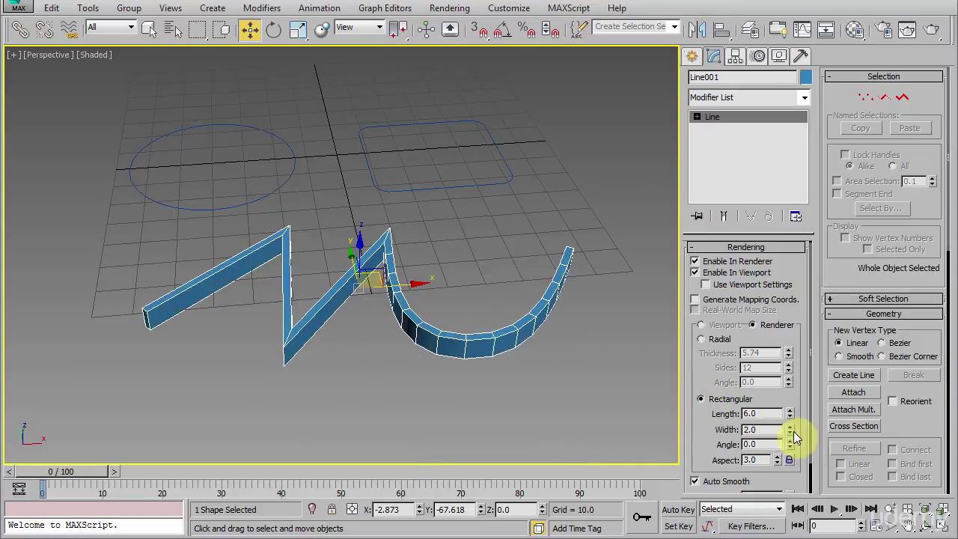
{"action": "left_click_drag", "start_coordinate": [790, 413], "coordinate": [753, 305]}
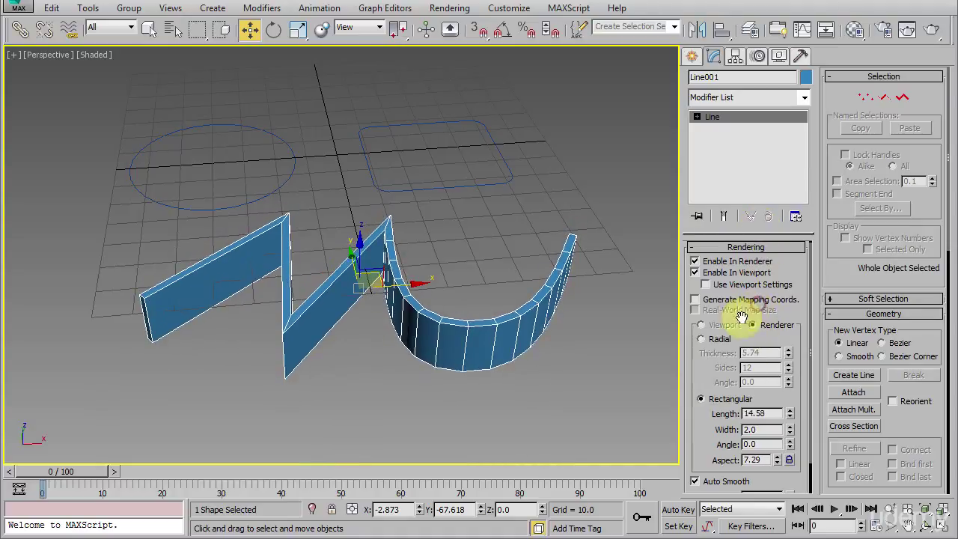
{"action": "left_click", "coordinate": [714, 341]}
{"action": "left_click_drag", "start_coordinate": [788, 353], "coordinate": [766, 433]}
{"action": "left_click_drag", "start_coordinate": [777, 154], "coordinate": [737, 314]}
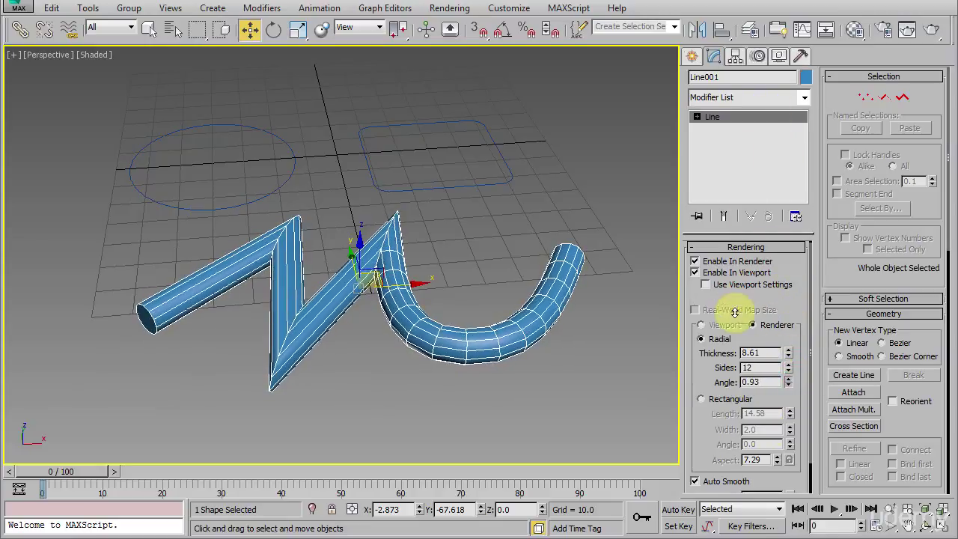
Step: Give the line a rectangular cross-section with a length of 17.642 and a width of 2.64
{"action": "left_click", "coordinate": [701, 399]}
{"action": "left_click_drag", "start_coordinate": [789, 416], "coordinate": [790, 395]}
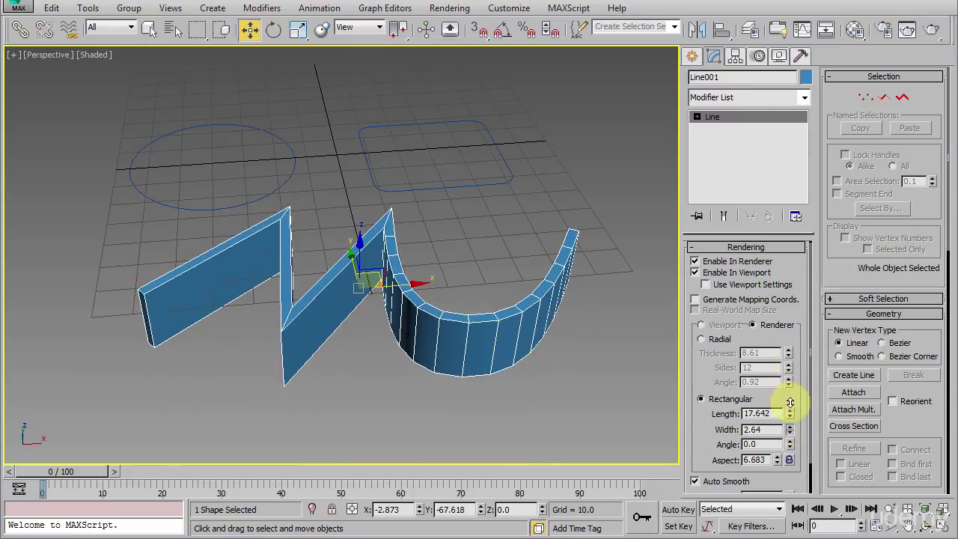
Step: Reduce the line's interpolation steps to 0
{"action": "left_click", "coordinate": [745, 247]}
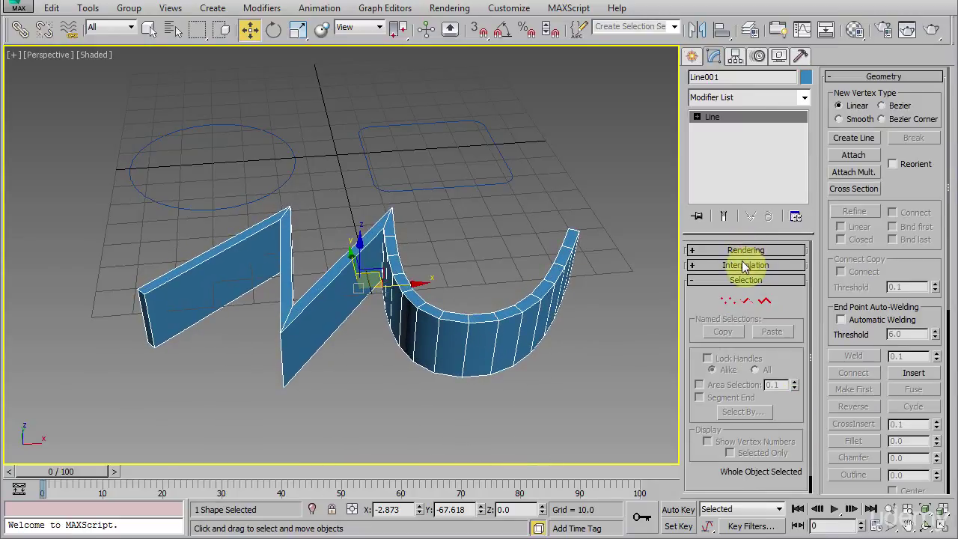
{"action": "left_click", "coordinate": [741, 266]}
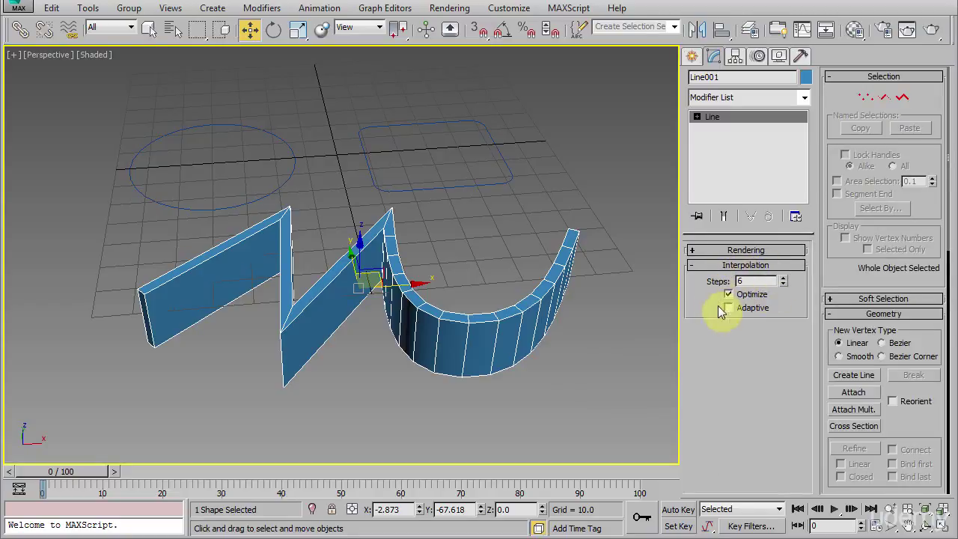
{"action": "right_click", "coordinate": [782, 281]}
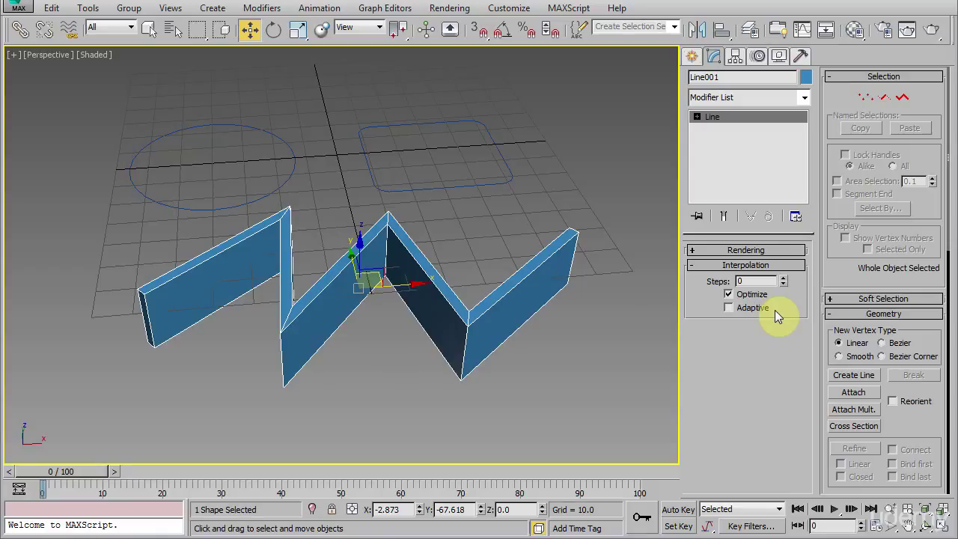
Step: Set the line's interpolation steps to 20 to smooth its curved part
{"action": "left_click", "coordinate": [741, 282]}
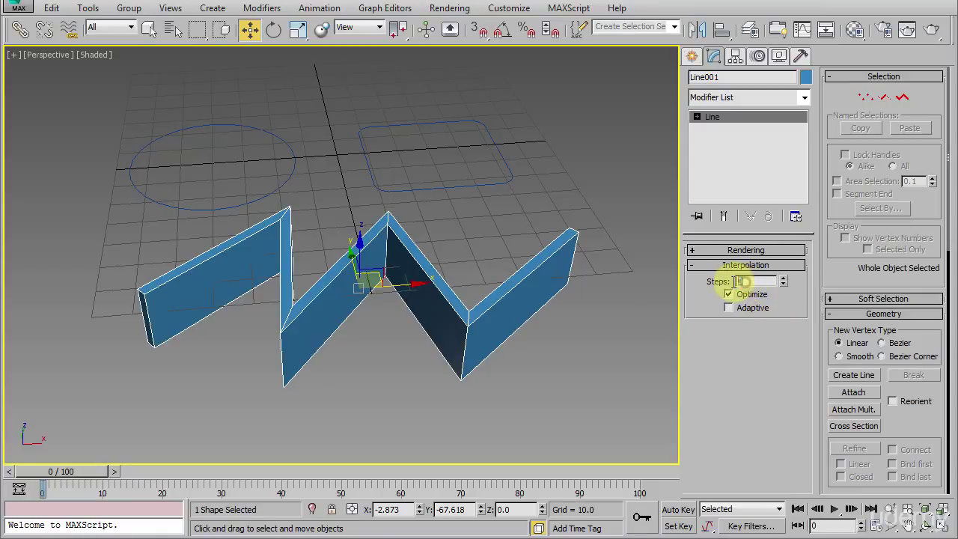
{"action": "double_click", "coordinate": [736, 281]}
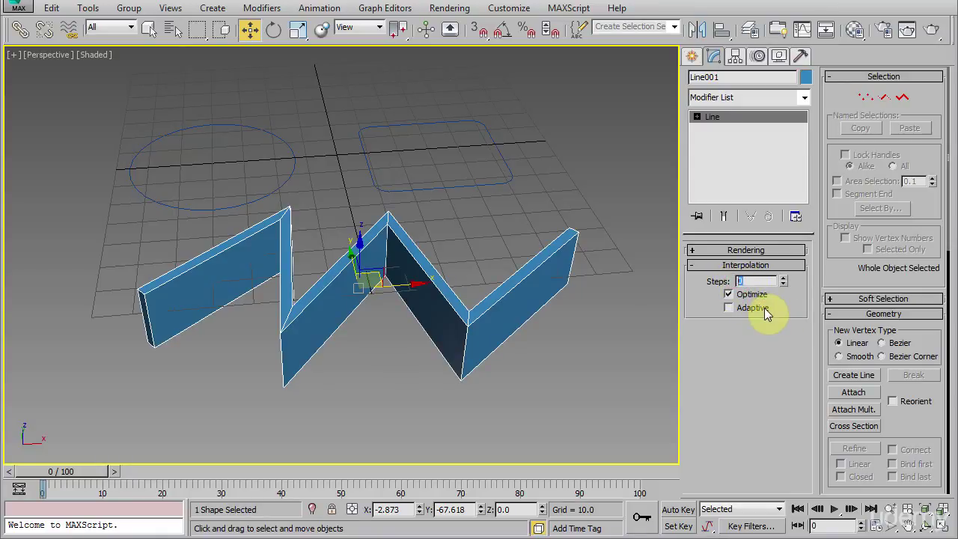
{"action": "type", "text": "20"}
{"action": "key", "text": "Return"}
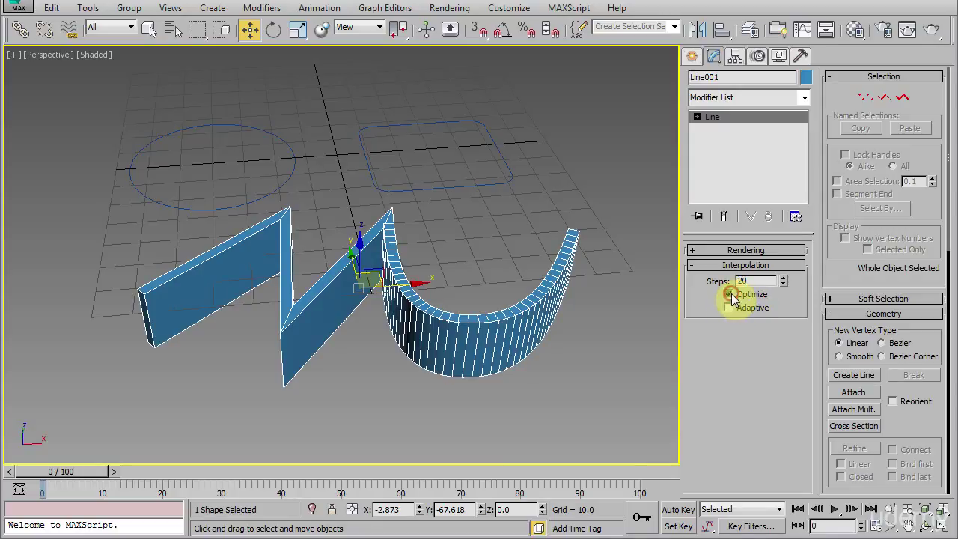
Step: Compare the line's interpolation with Optimize off and on, and enable Adaptive interpolation
{"action": "left_click", "coordinate": [730, 295]}
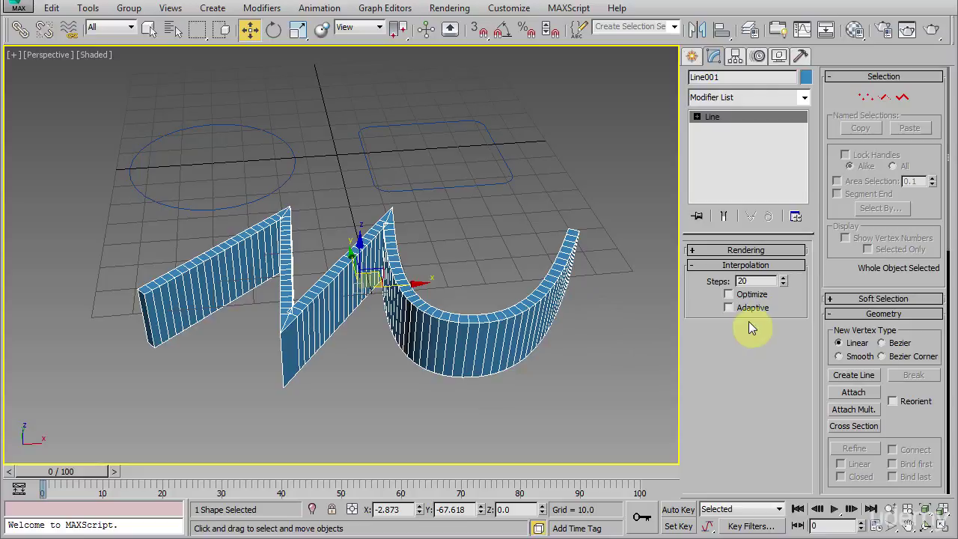
{"action": "left_click", "coordinate": [730, 295]}
{"action": "left_click", "coordinate": [730, 295]}
{"action": "left_click", "coordinate": [730, 295]}
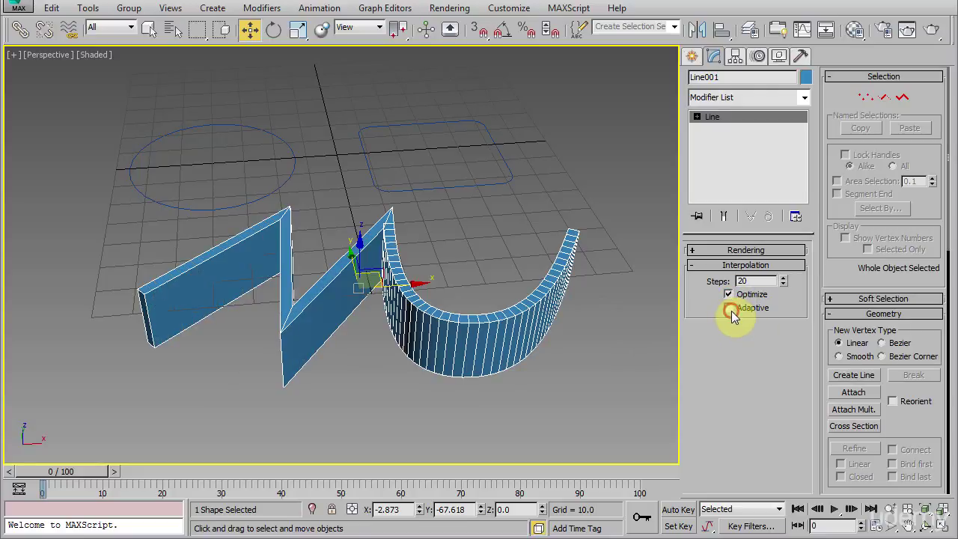
{"action": "left_click", "coordinate": [729, 307]}
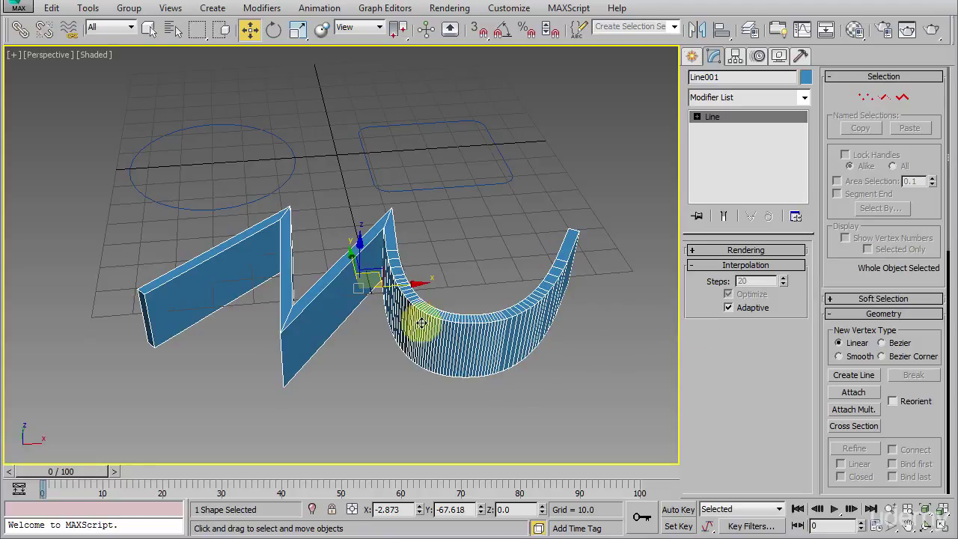